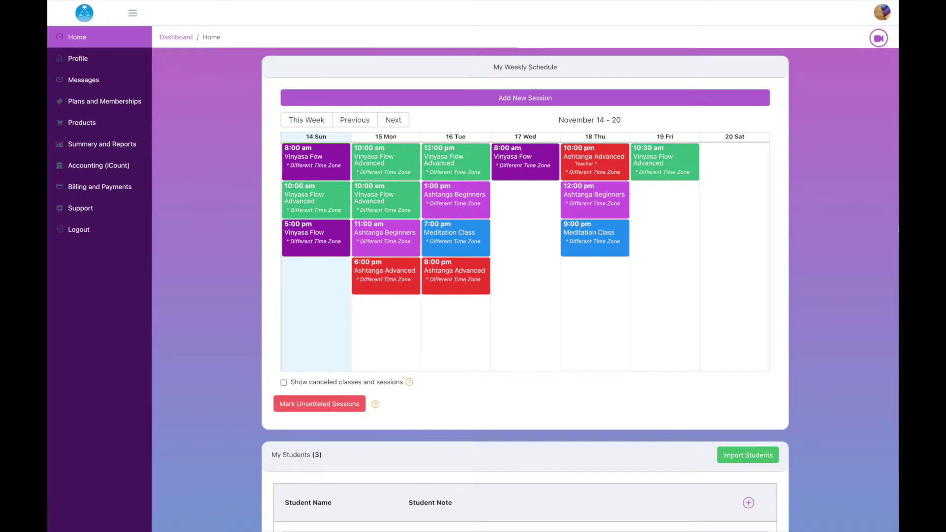
Look over the studio profile page, expanding and collapsing its details, then return home
left_click(78, 61)
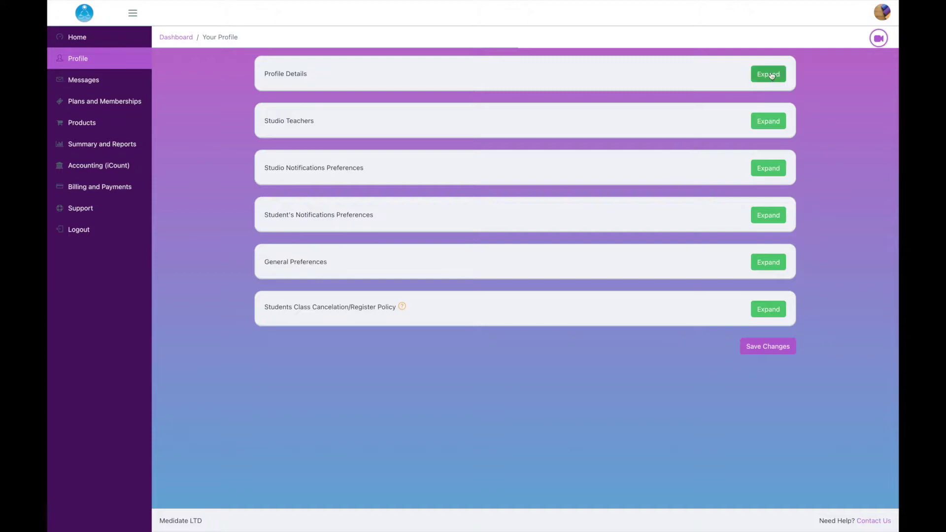
left_click(773, 74)
left_click(773, 74)
left_click(94, 41)
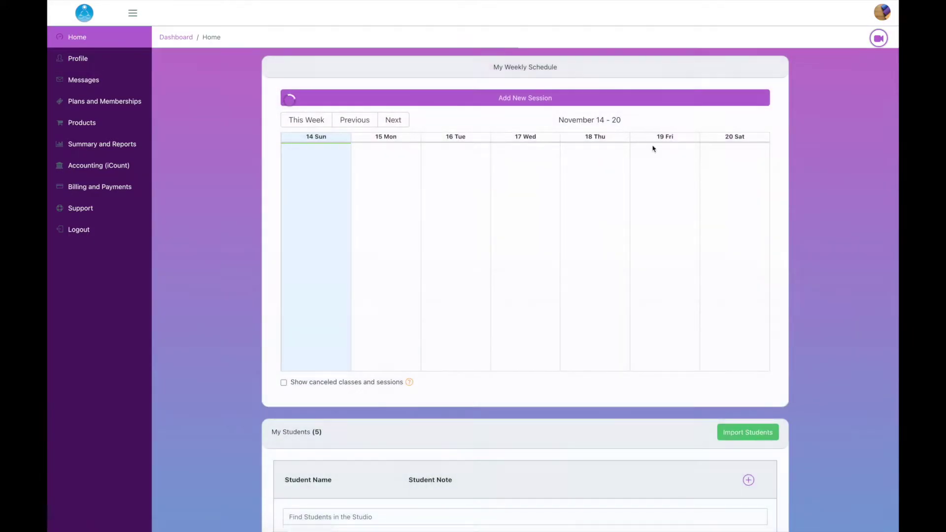
Inspect the Sunday 8:00 am Vinyasa Fow session, then go back to the home dashboard
left_click(324, 168)
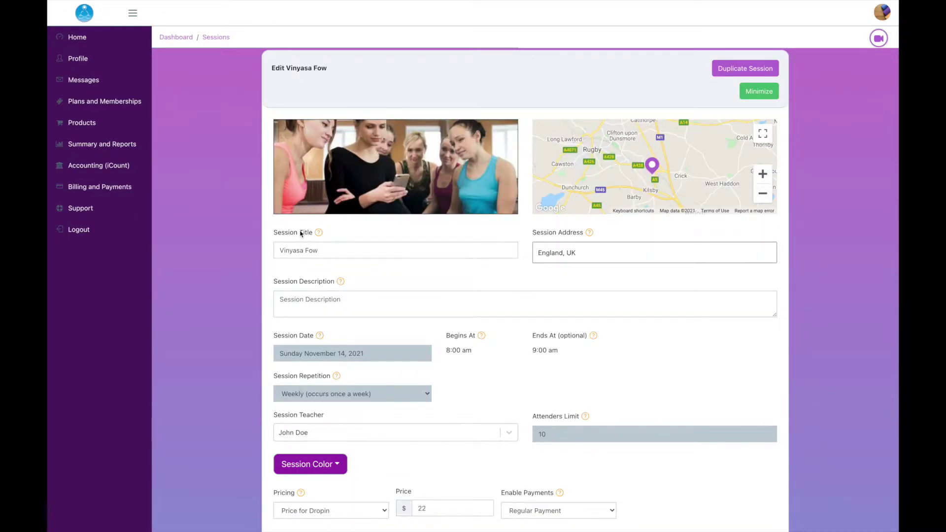
scroll(301, 233, "down", 3)
scroll(361, 239, "up", 3)
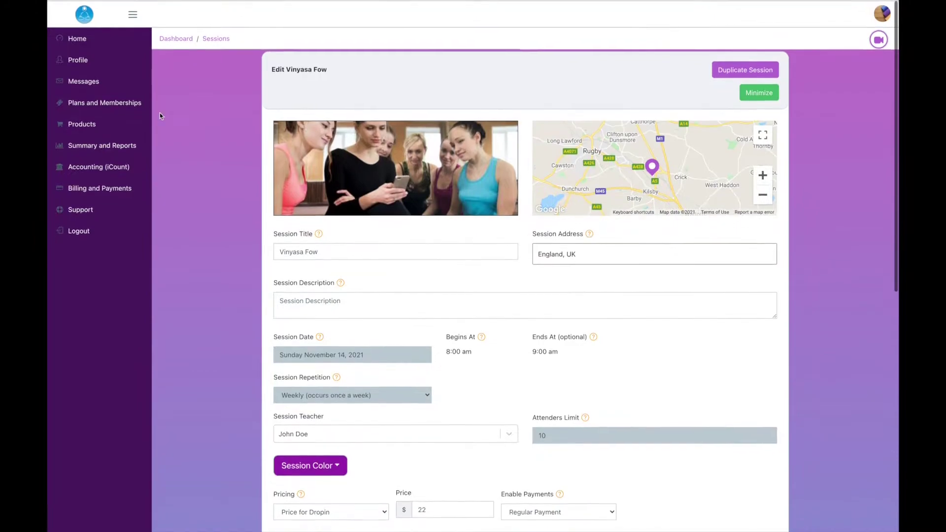
left_click(87, 42)
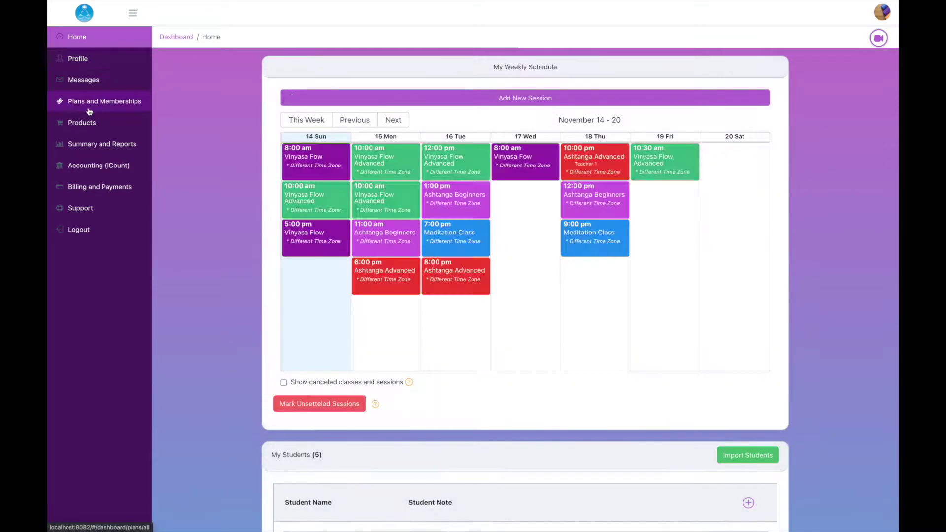
Open Plans and Memberships and highlight the ticket's 12 Weeks expiration and the $100 monthly price
left_click(114, 109)
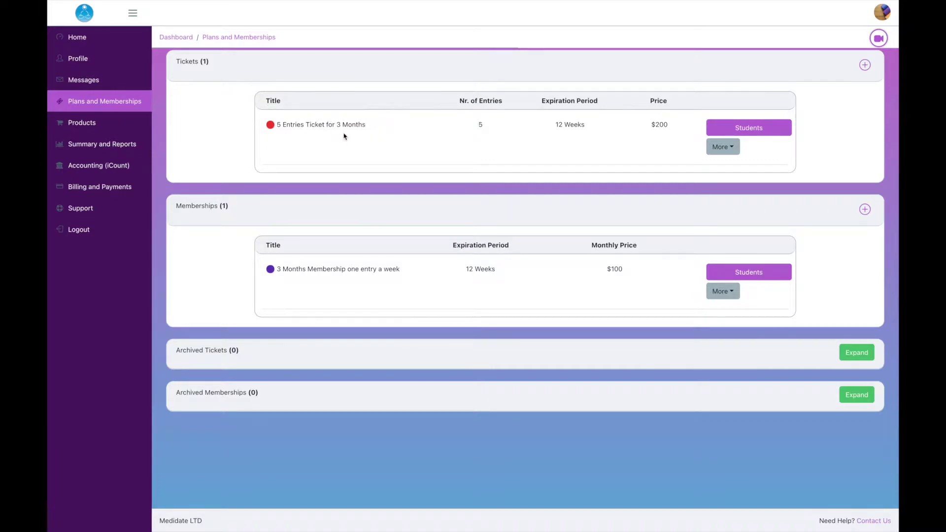
left_click_drag(546, 127, 675, 131)
left_click_drag(590, 246, 663, 249)
left_click_drag(596, 273, 652, 267)
left_click(596, 275)
Go back to the home dashboard on the way to the studio's Profile page
left_click(94, 43)
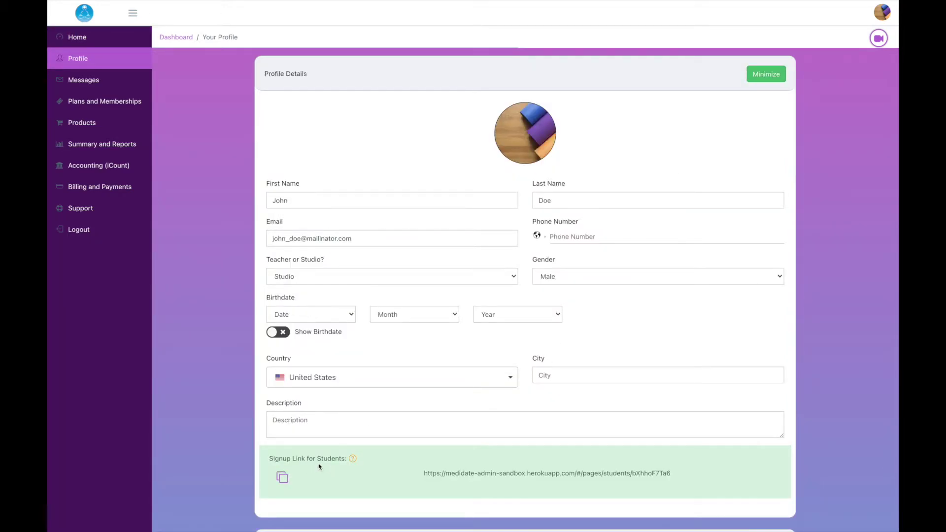
Scroll to the Signup Link for Students box, copy the link, and select the full URL
scroll(367, 463, "down", 1)
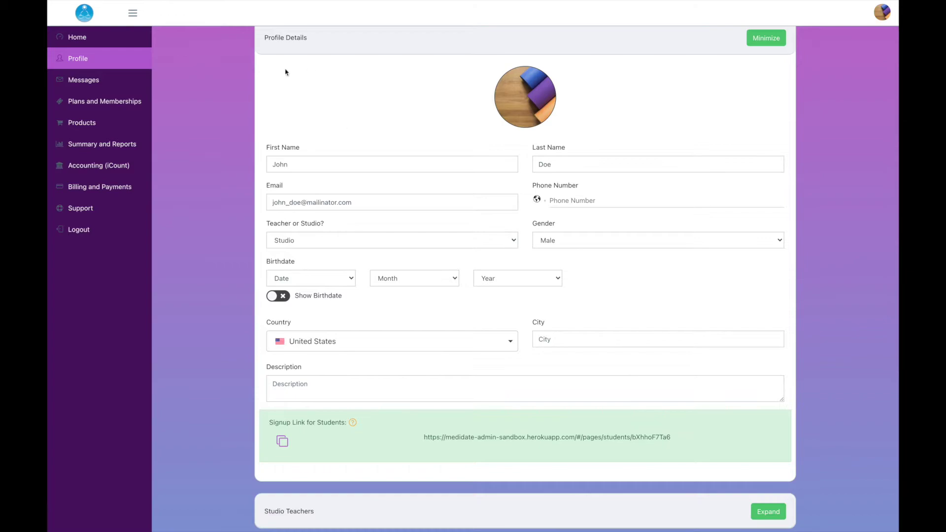
scroll(373, 317, "down", 2)
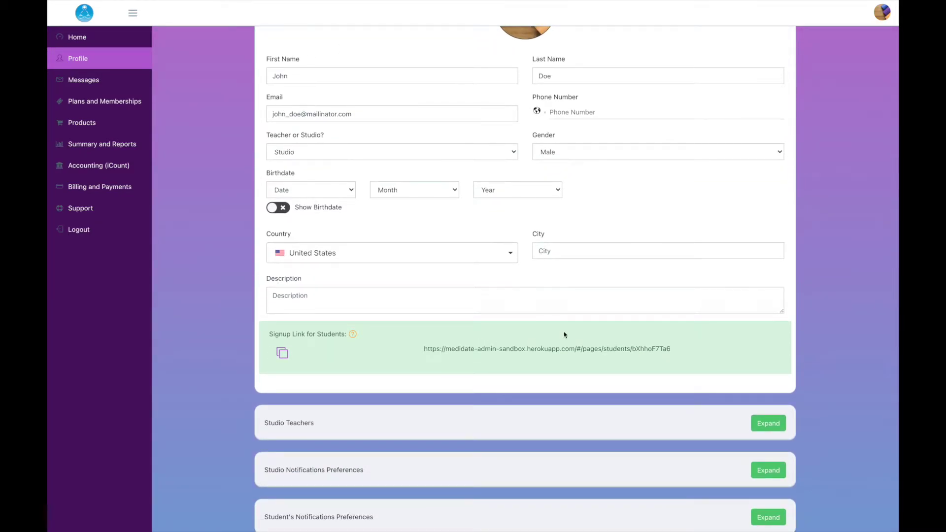
left_click(282, 353)
triple_click(450, 347)
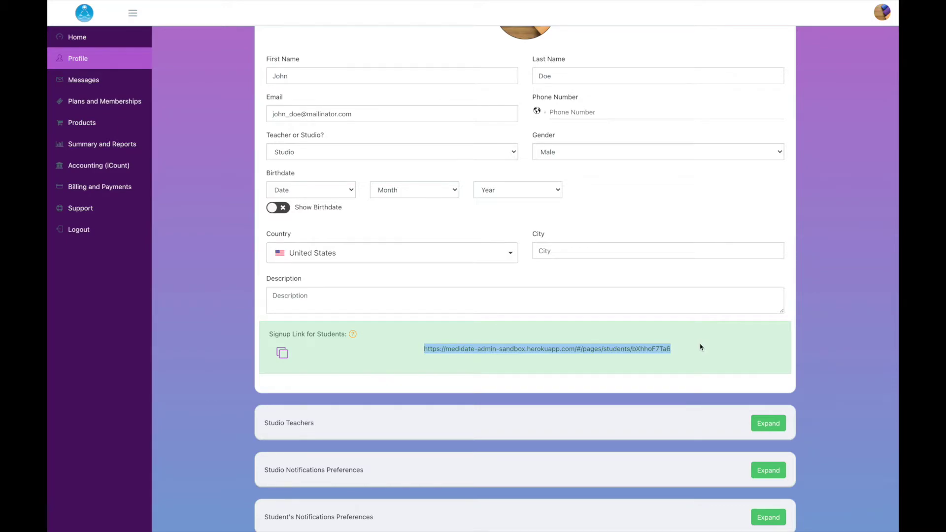
left_click(704, 346)
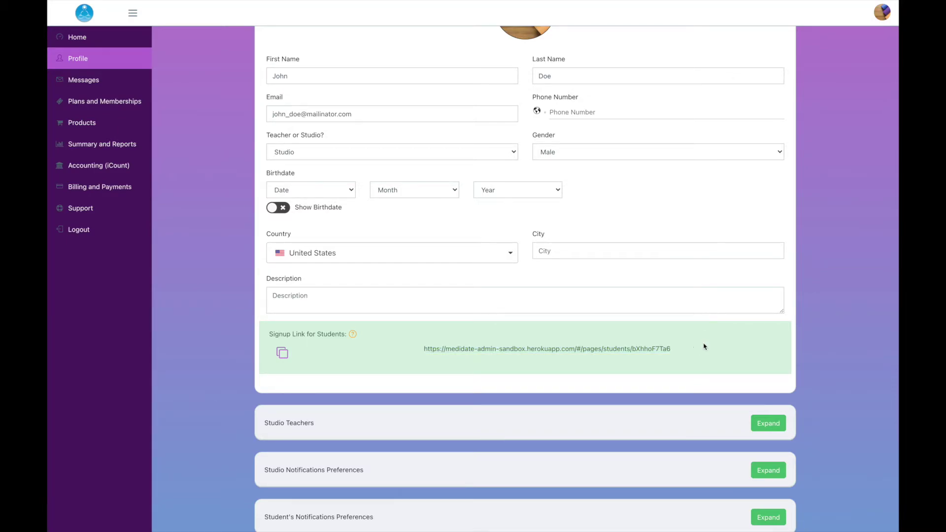
From My Students, open Import Students and download the example import Excel file
left_click(109, 42)
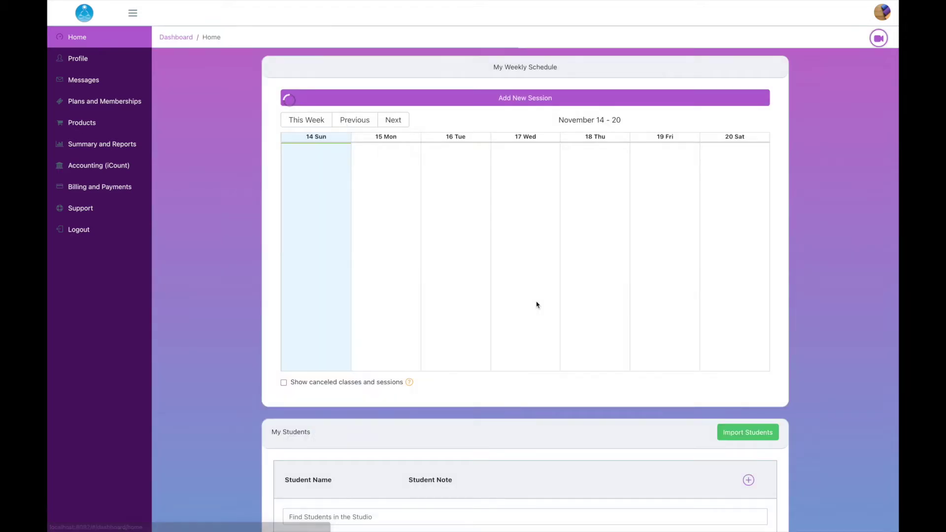
scroll(537, 305, "down", 3)
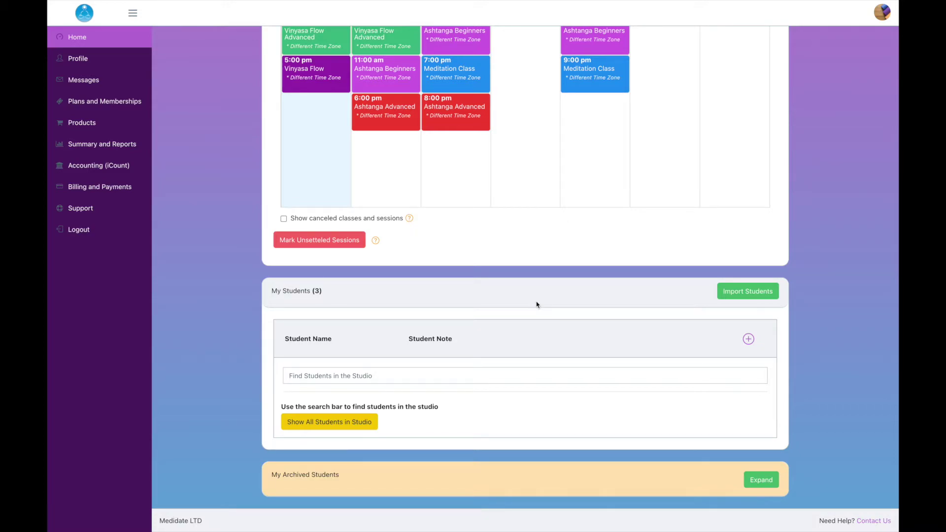
left_click(761, 297)
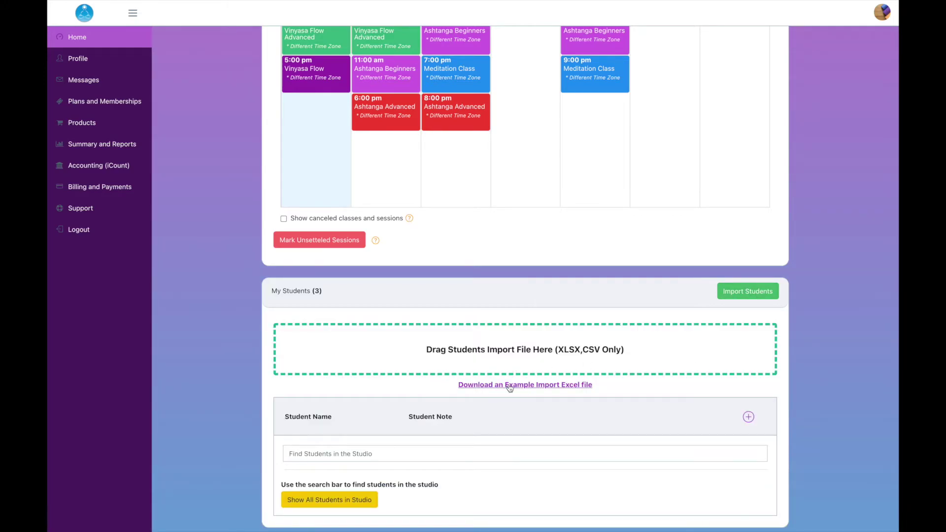
left_click(535, 388)
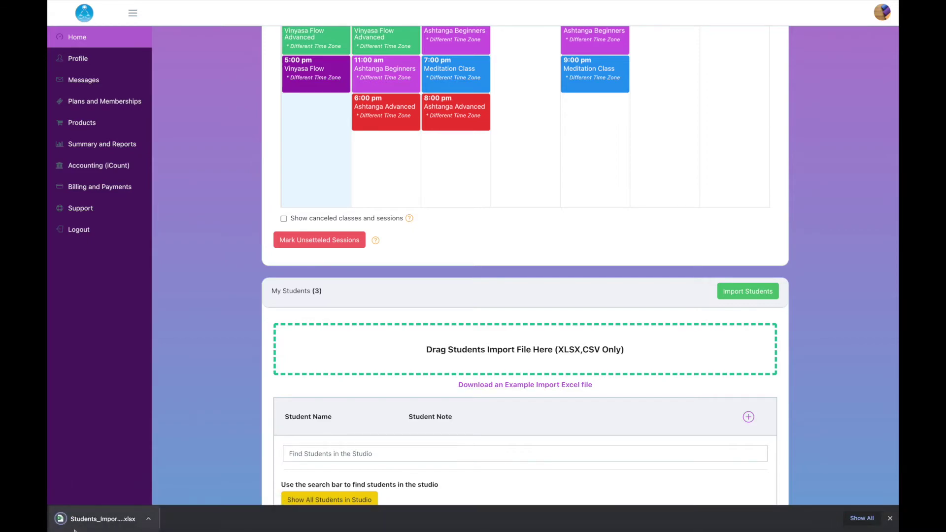
Open the downloaded example sheet and delete its example rows A2:D5 and the note
left_click(890, 518)
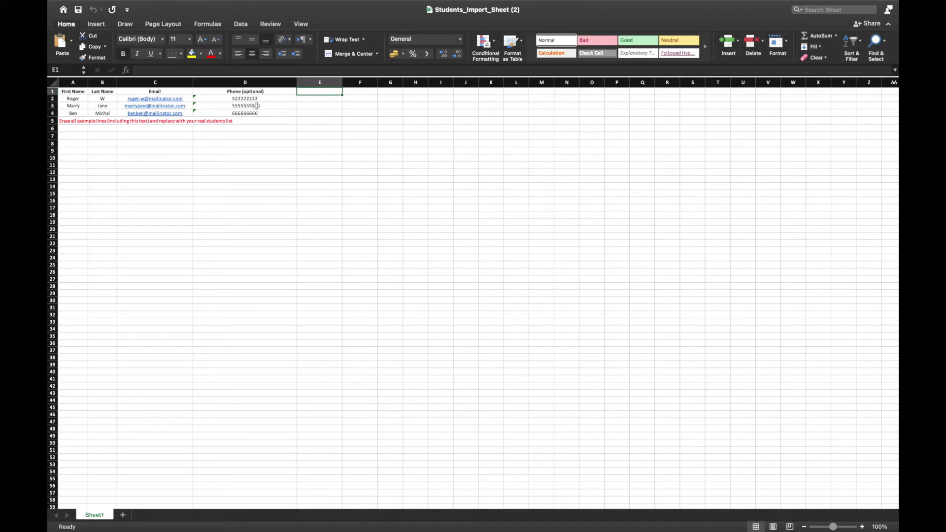
left_click(72, 121)
left_click_drag(72, 99, 286, 122)
key("Delete")
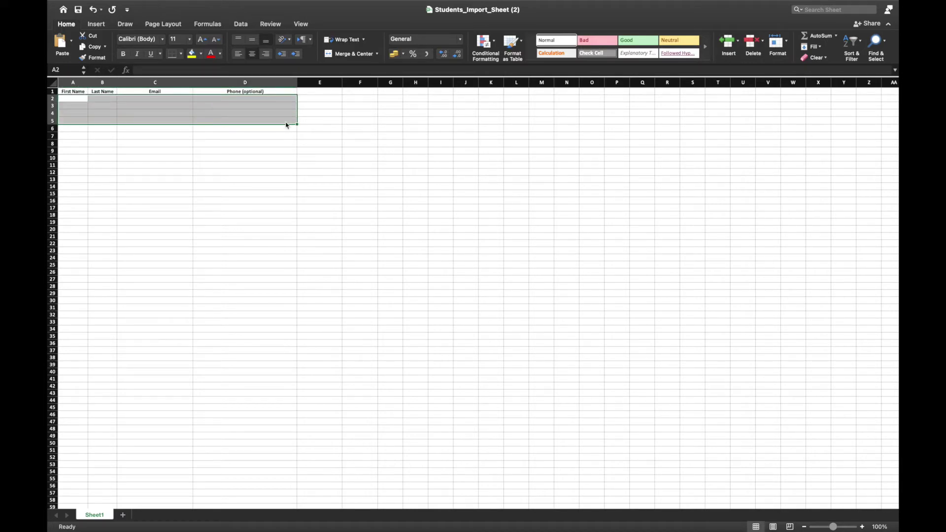
Enter the first student's first name, last name, e-mail and phone number in the sheet
type("Jane")
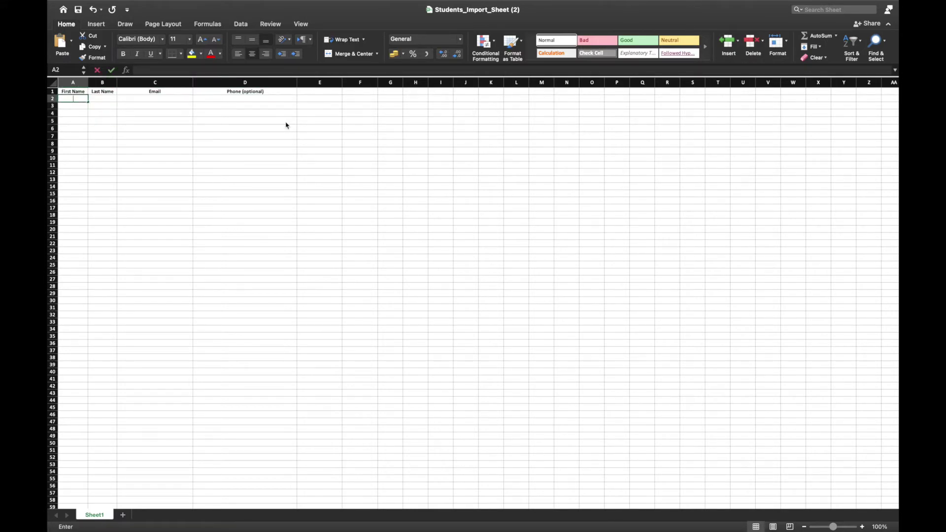
key("Tab")
type("Doe")
key("Tab")
key("Tab")
type("234523452345")
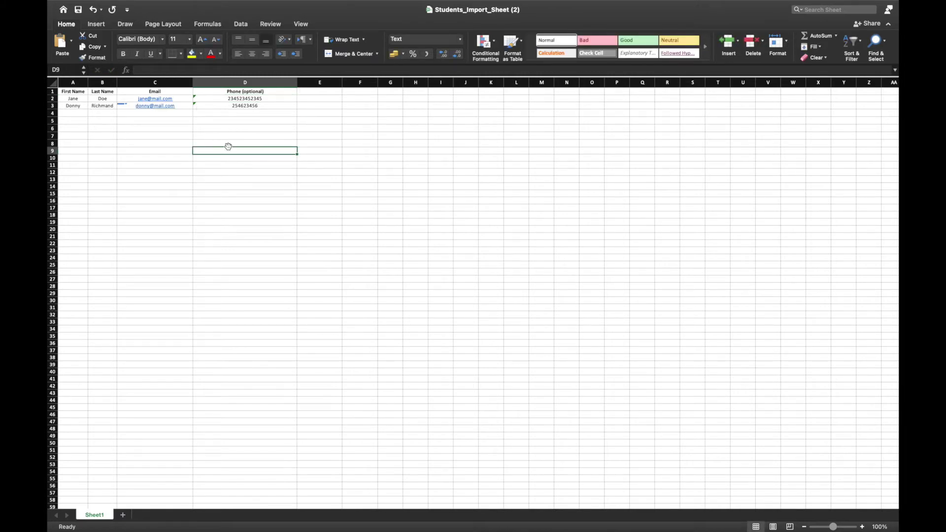
left_click(350, 149)
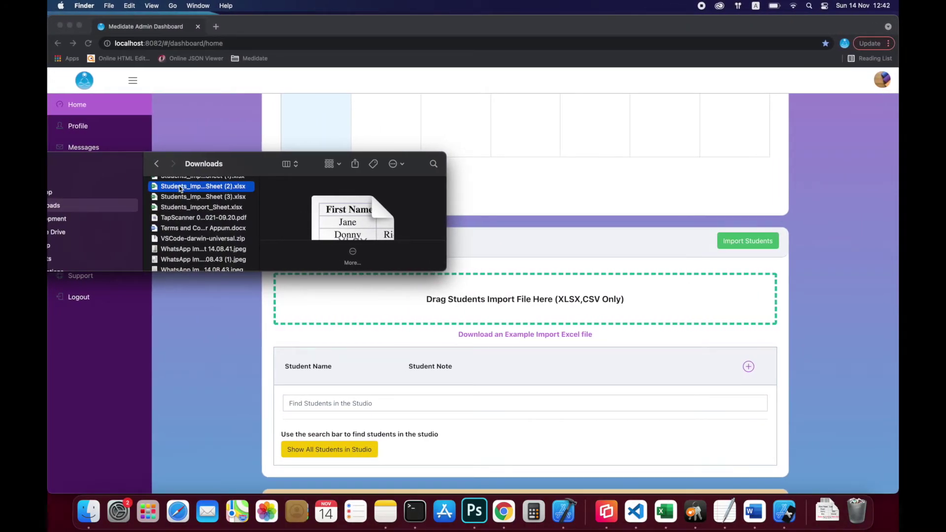
Import the xlsx sheet into the studio, then find the first imported student and open their plans
left_click_drag(177, 185, 491, 302)
left_click_drag(174, 192, 483, 319)
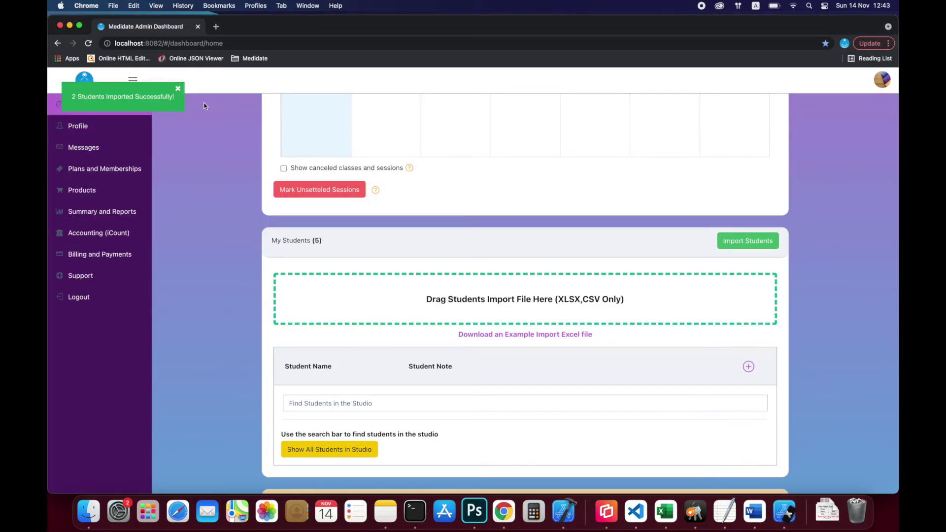
left_click(369, 403)
type("jan")
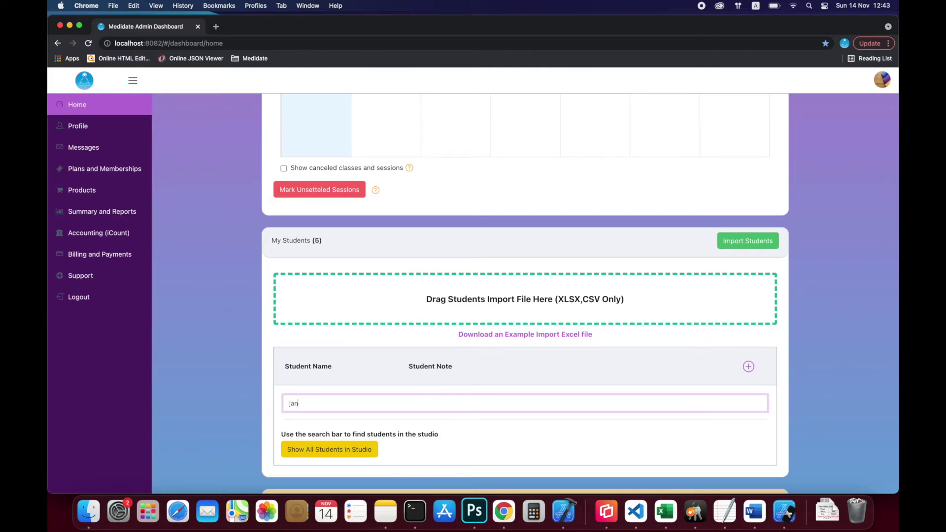
scroll(312, 401, "down", 4)
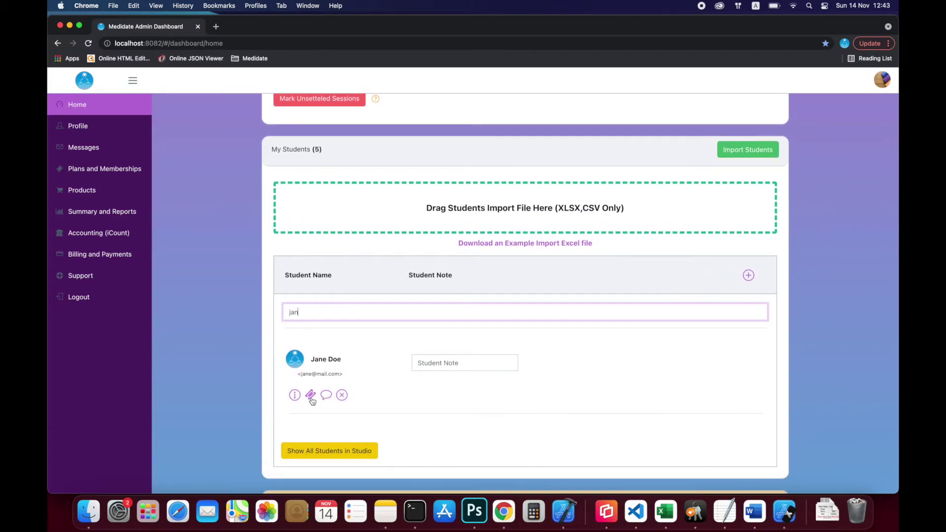
left_click(310, 395)
Add the 5 Entries Ticket for 3 Months with 2 entries used, expiring December 30, fully paid
left_click(765, 99)
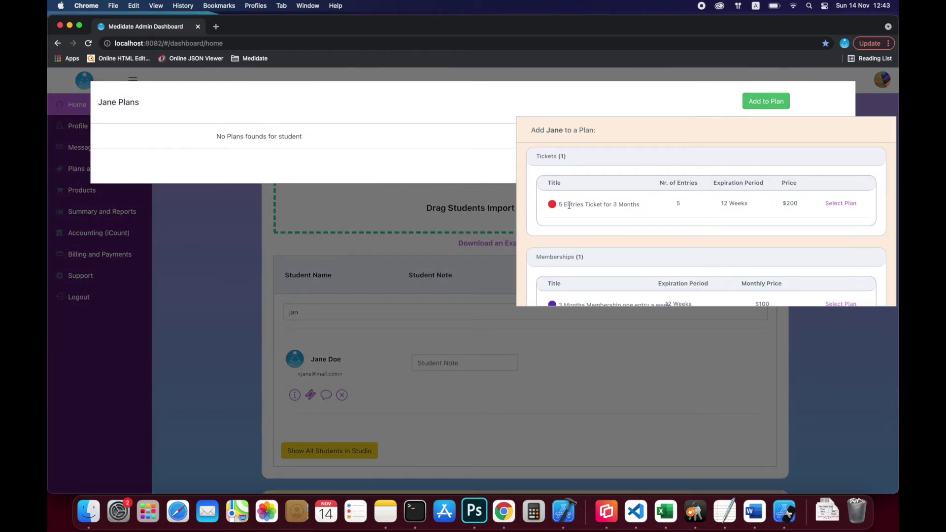
left_click(842, 204)
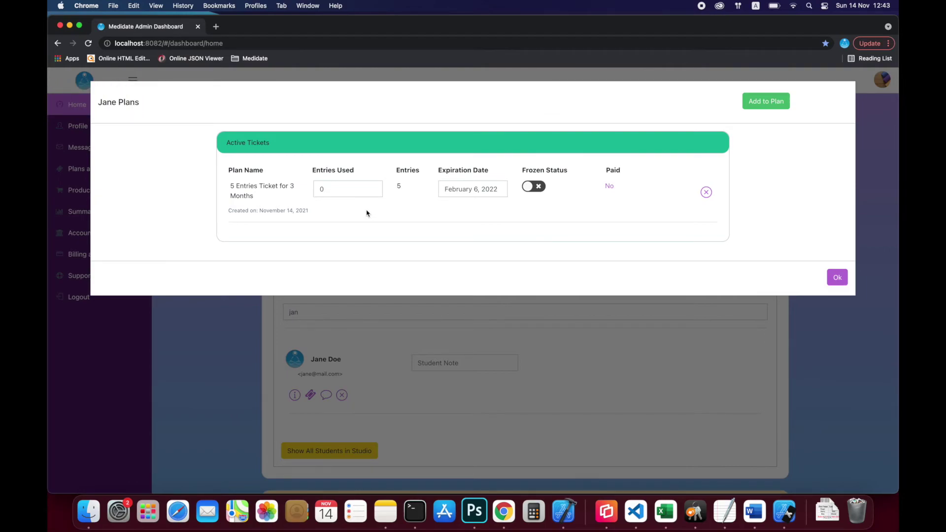
left_click_drag(336, 188, 293, 187)
type("0")
type("2")
left_click(475, 188)
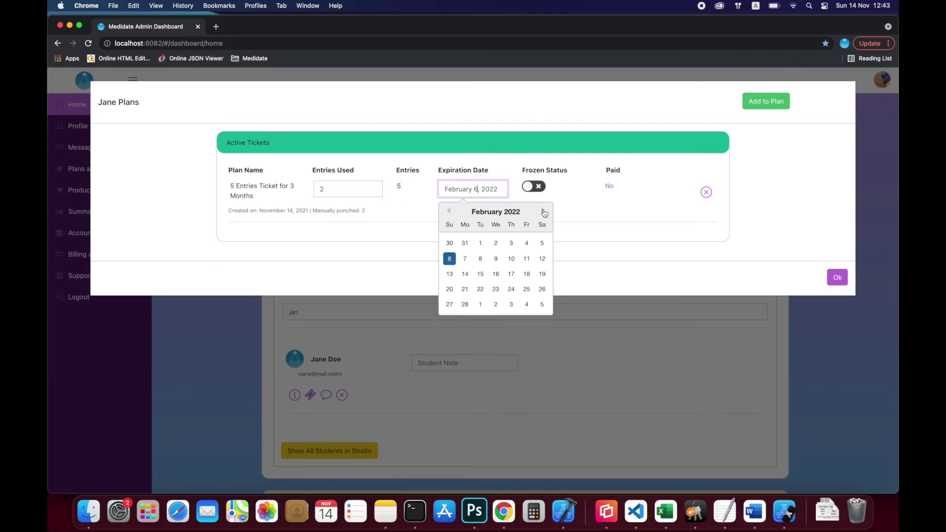
left_click(449, 211)
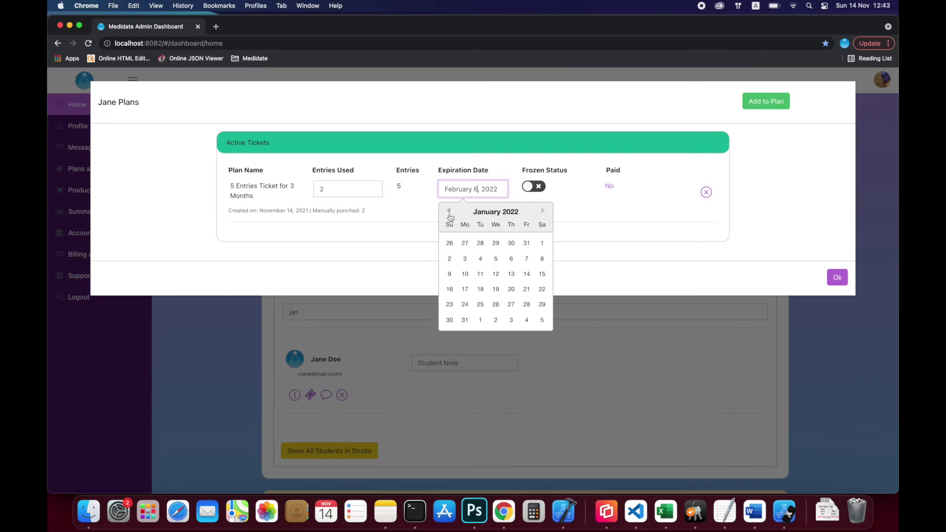
left_click(512, 242)
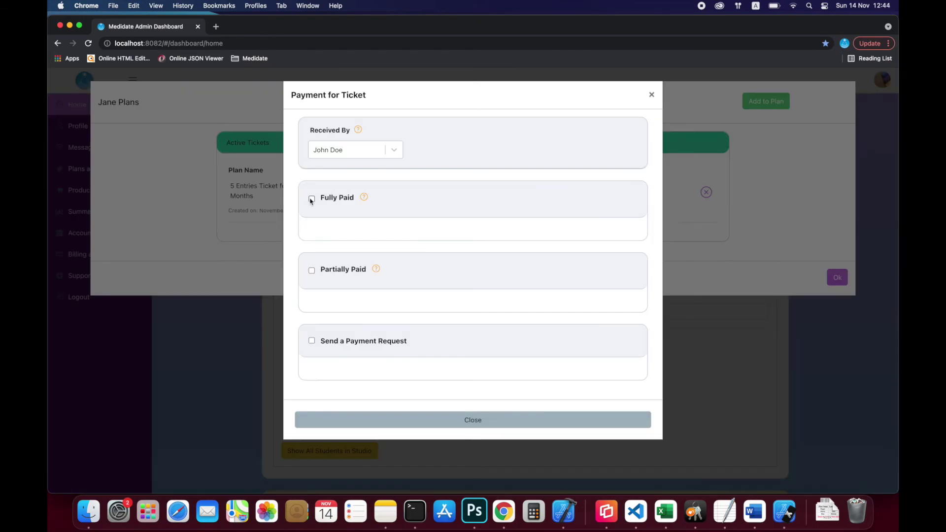
left_click(312, 199)
left_click(564, 457)
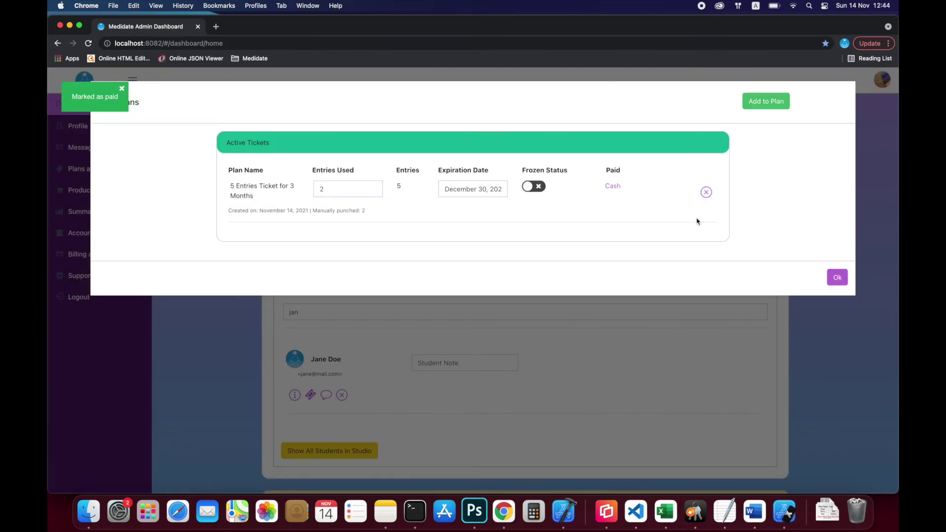
left_click(839, 279)
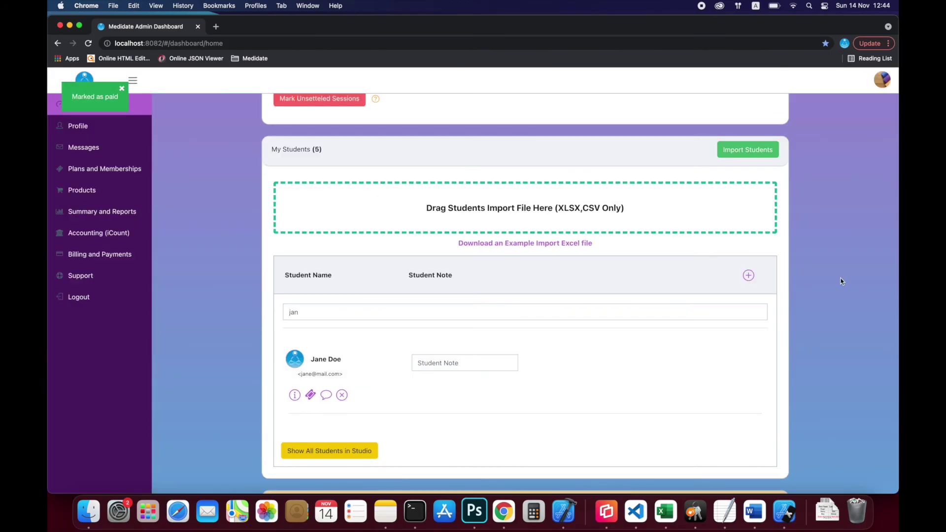
Search for the second imported student by name and open their plans
left_click_drag(302, 312, 245, 314)
key("BackSpace")
type("donny")
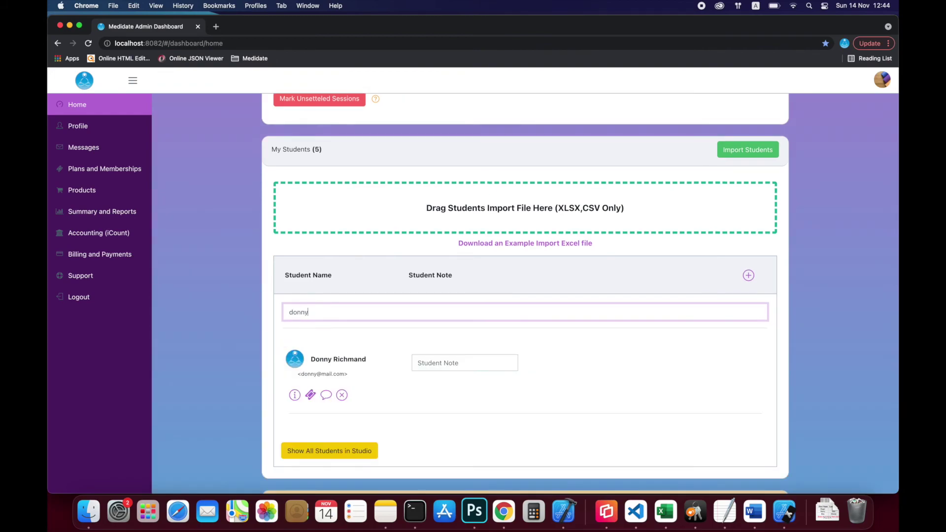
left_click(310, 394)
Add the 3 Months Membership one entry a week, marked paid in full in cash
left_click(767, 102)
scroll(599, 190, "down", 2)
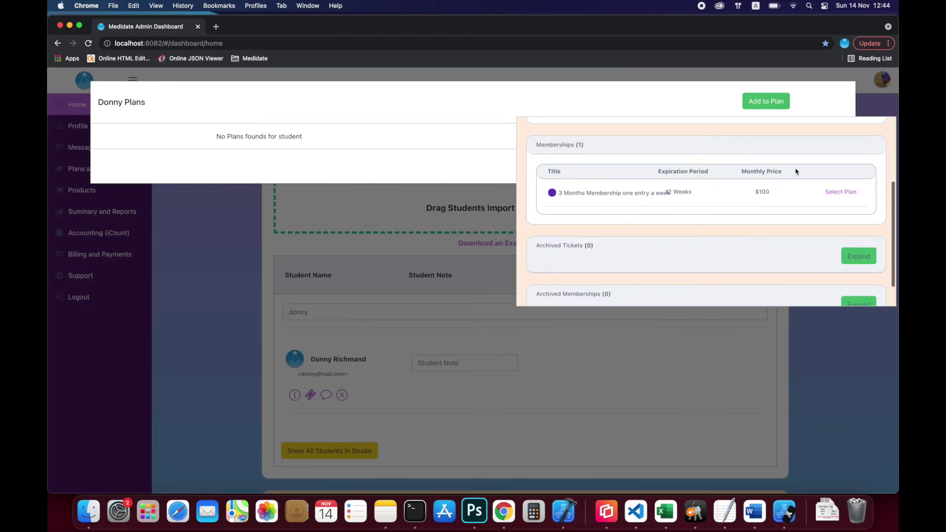
left_click(841, 192)
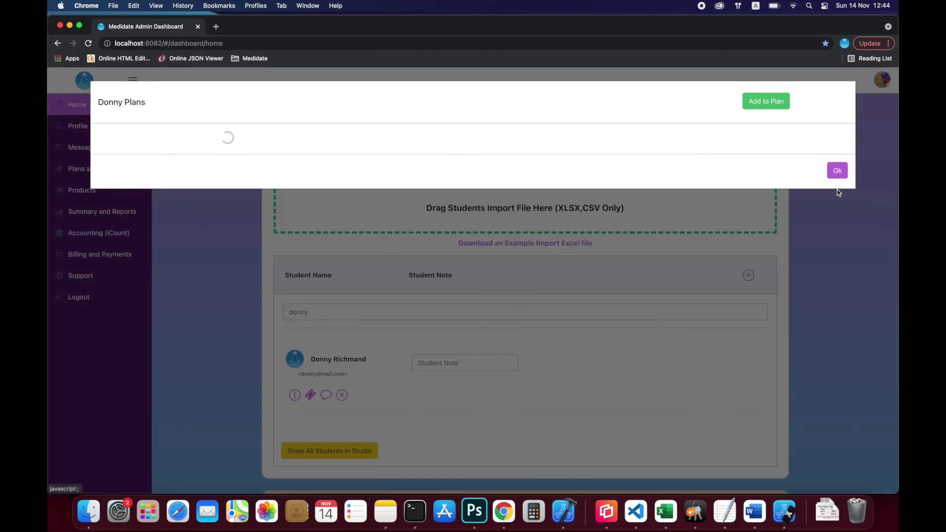
left_click(356, 191)
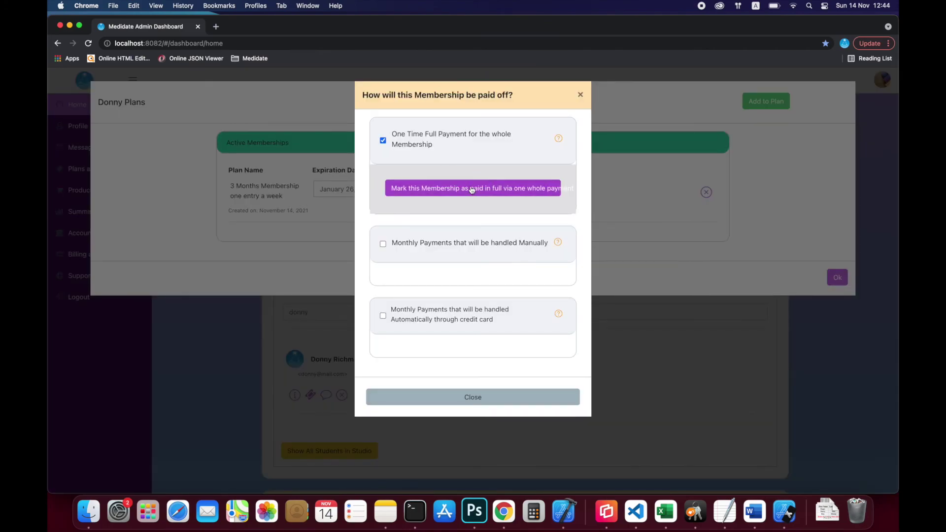
left_click(472, 188)
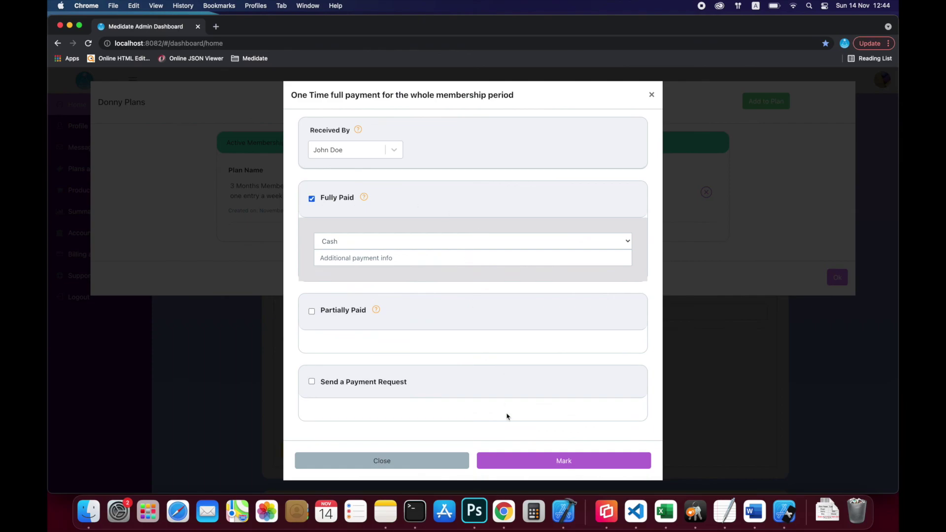
left_click(571, 466)
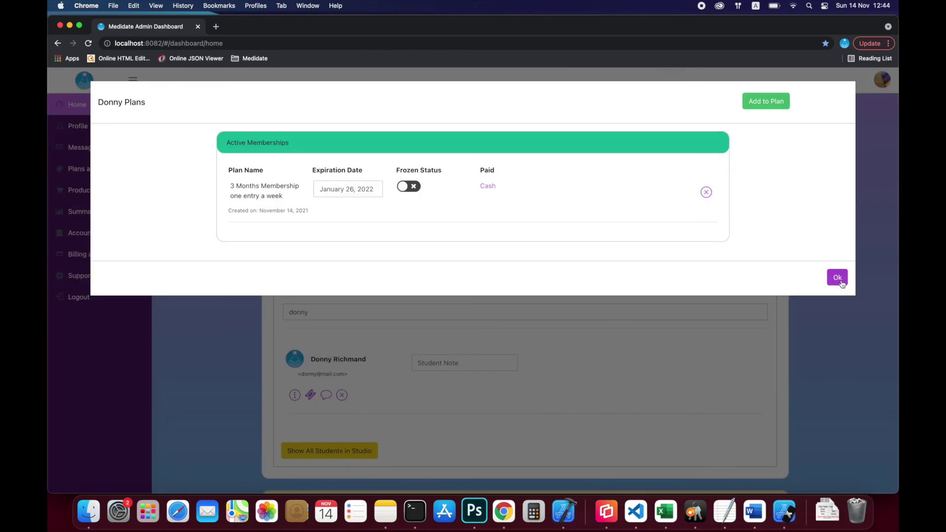
left_click(840, 282)
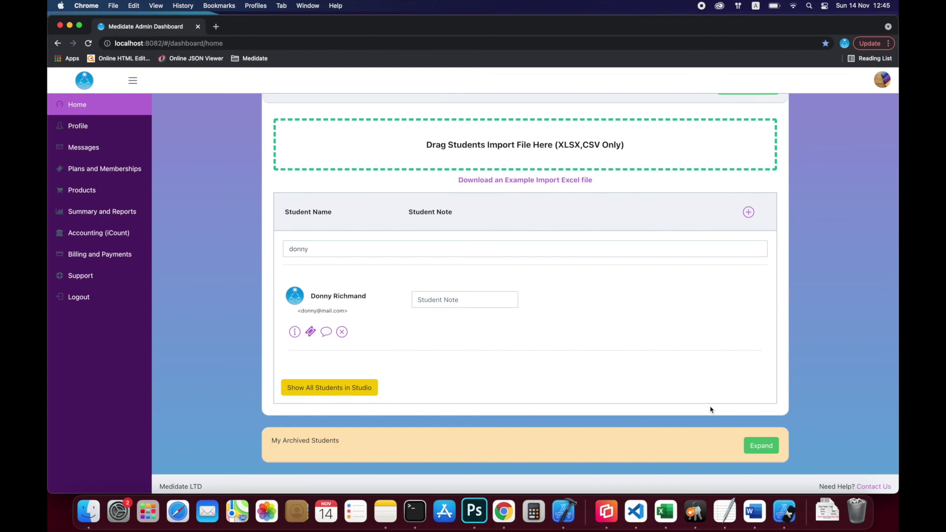
scroll(669, 283, "up", 3)
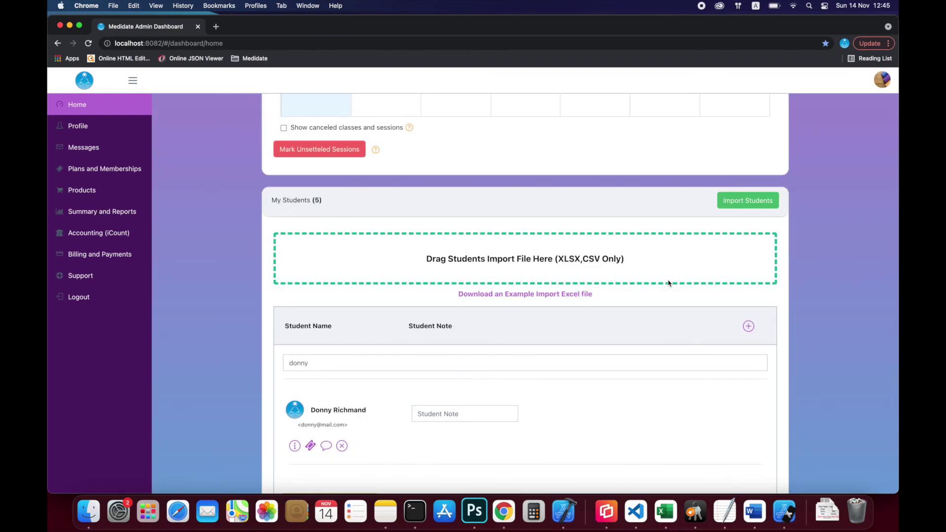